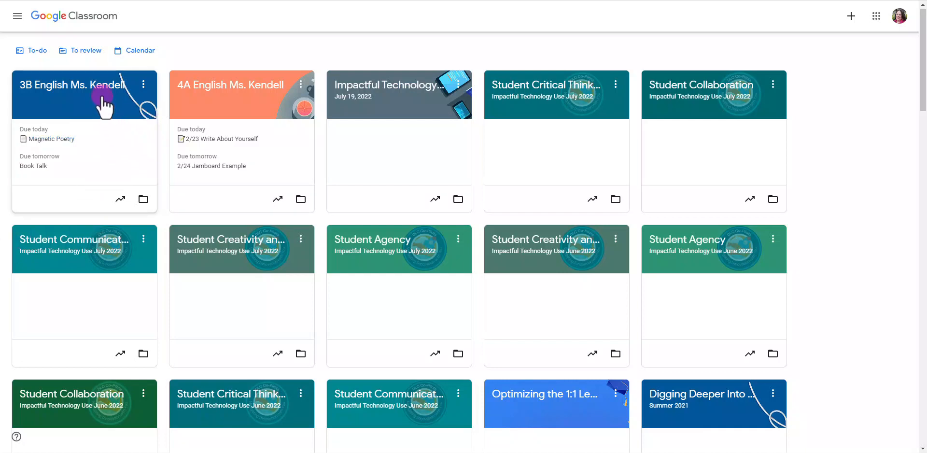
Open the 3B English class and start a new assignment in its classwork.
left_click(49, 88)
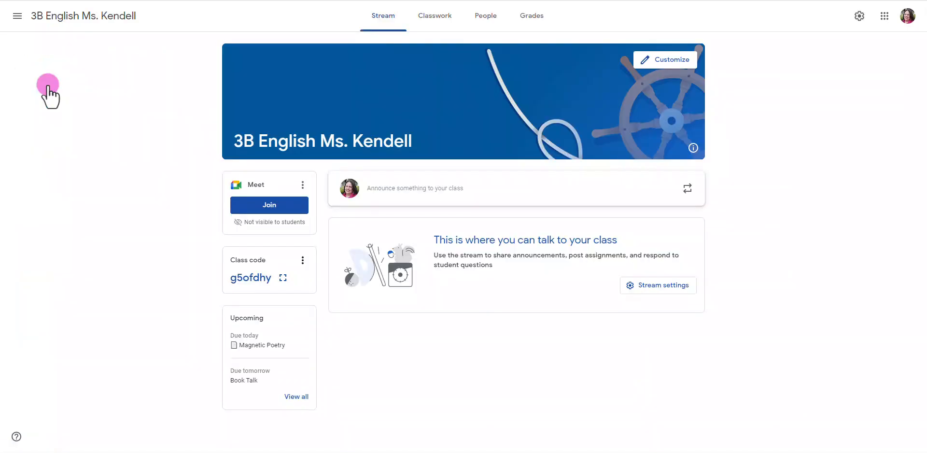
left_click(443, 20)
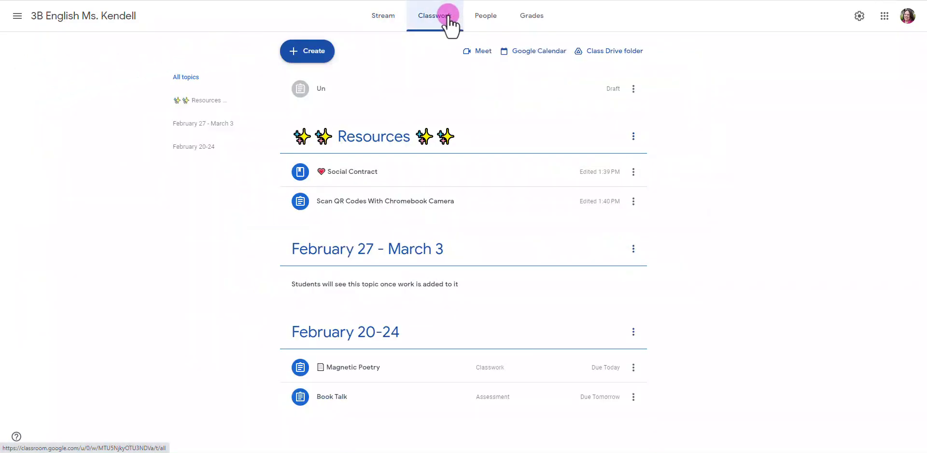
left_click(303, 58)
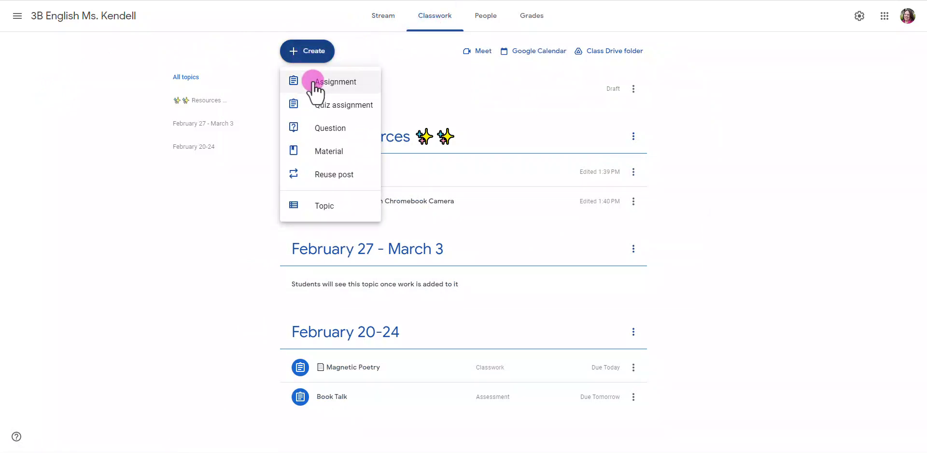
left_click(313, 81)
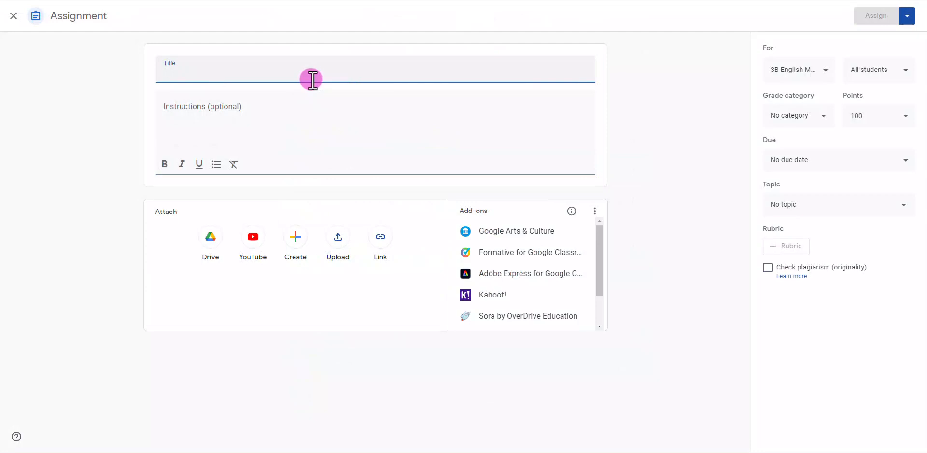
Title the assignment "Romeo and Juliet Act I Quiz" and enter the instructions "Click the link below to complete the quiz.".
type("Romeo and Juliet Act I Quiz")
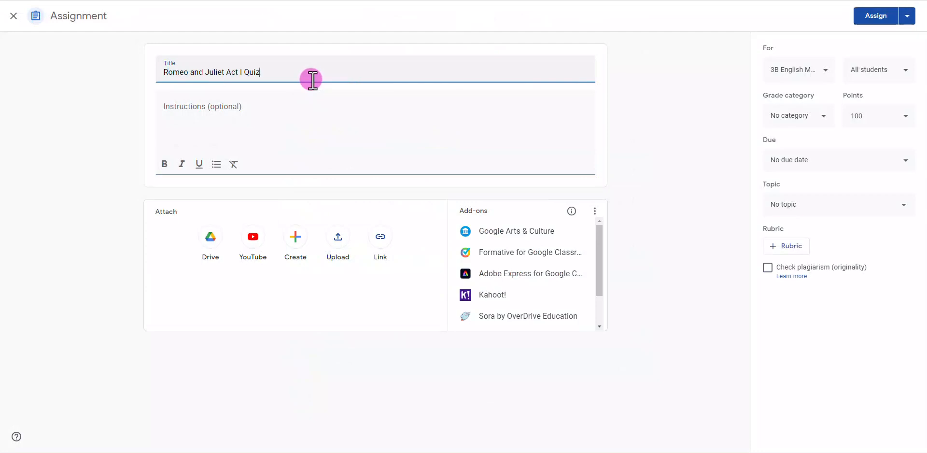
left_click(296, 111)
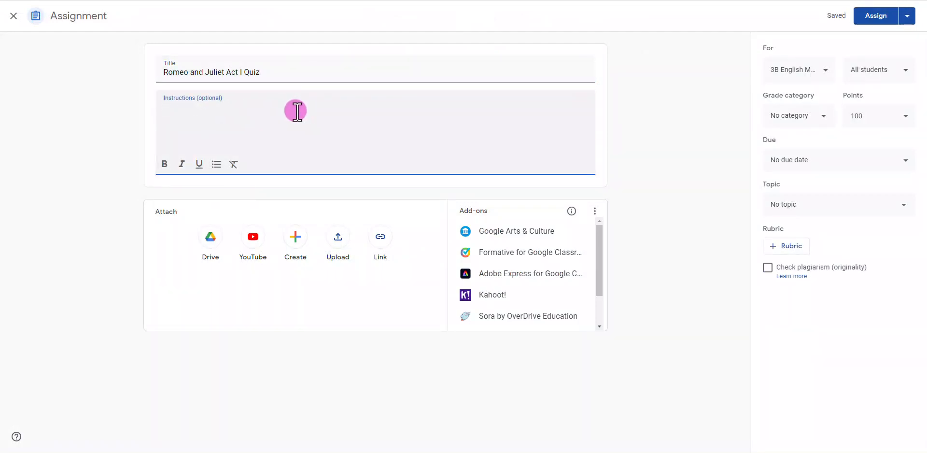
type("Click the link below to complete the quiz.")
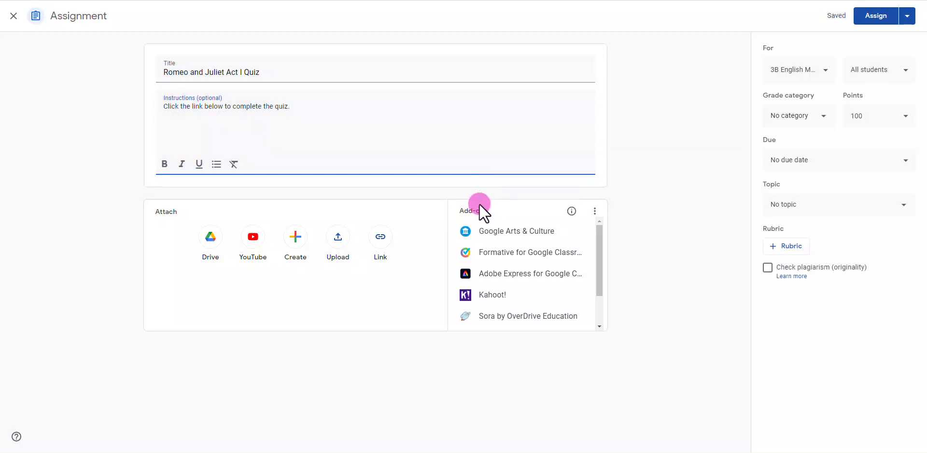
Launch the Formative add-on and always allow pop-ups and redirects from classroom.google.com for its Google sign-in, closing the add-on window.
left_click(503, 255)
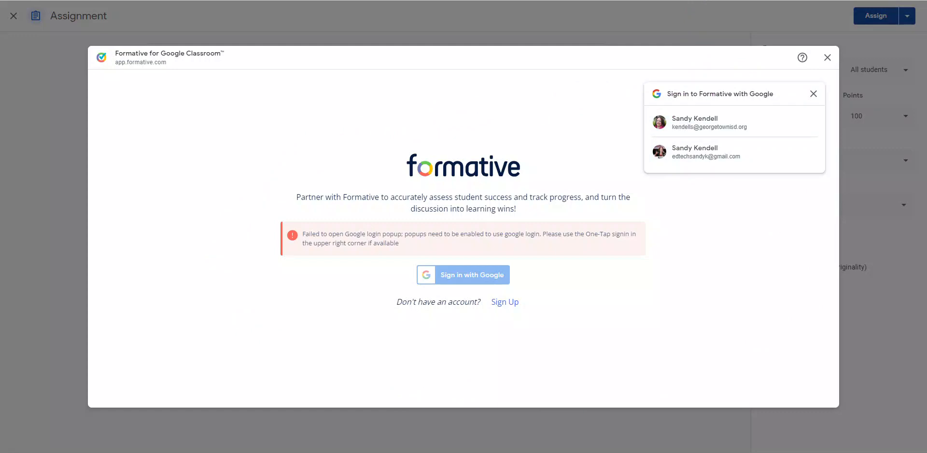
left_click(694, 0)
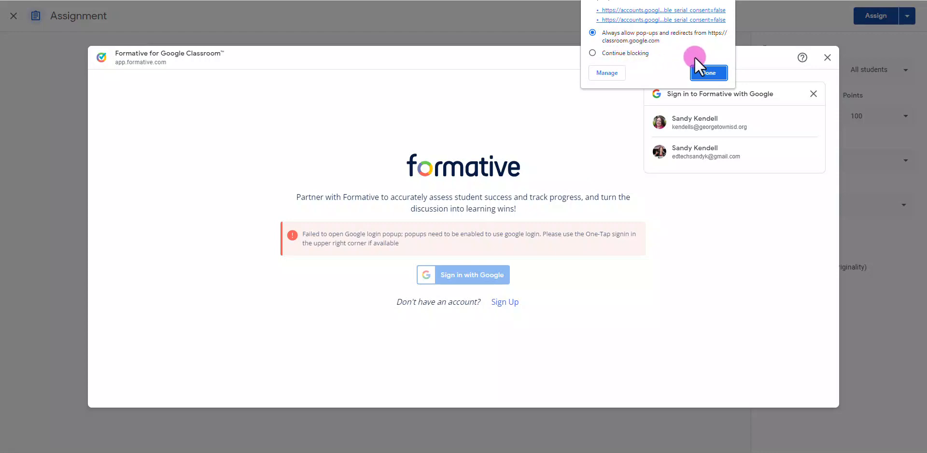
left_click(708, 73)
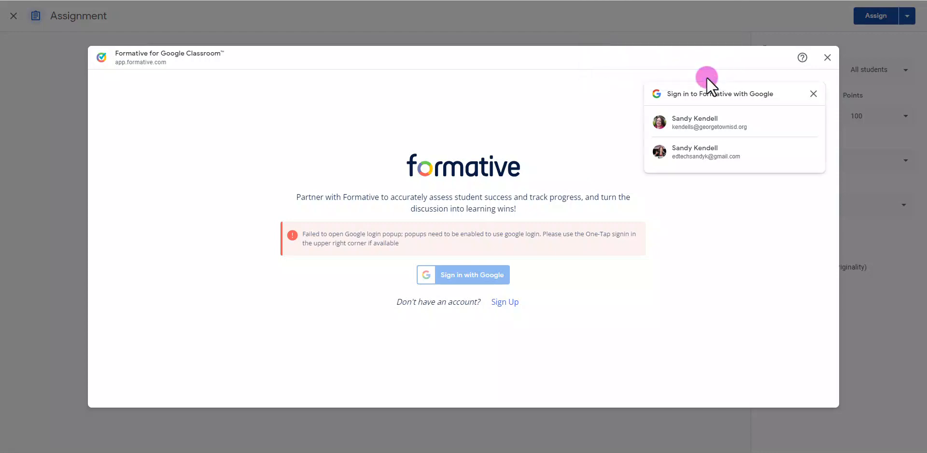
left_click(828, 59)
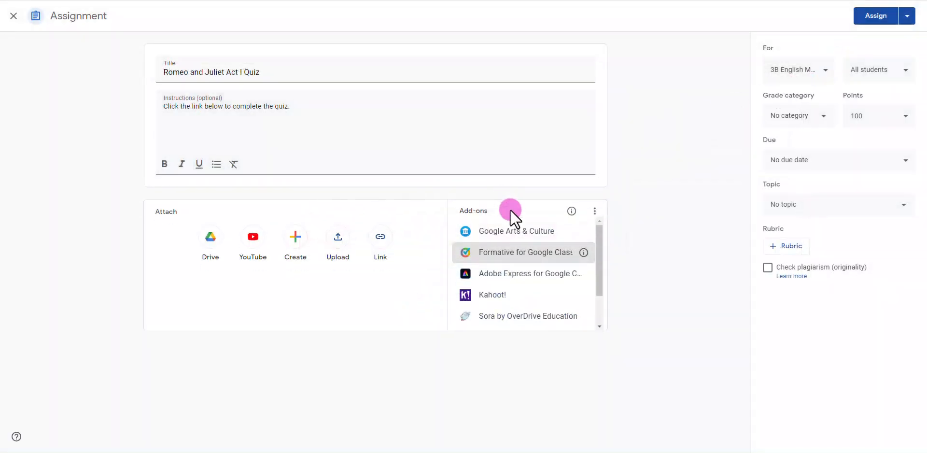
Attach the formative "(f) SCR Questions for Act I of _The Tragedy of Romeo and Juliet 2" through the Formative add-on, assigned to class ENG1H / 06.
left_click(526, 251)
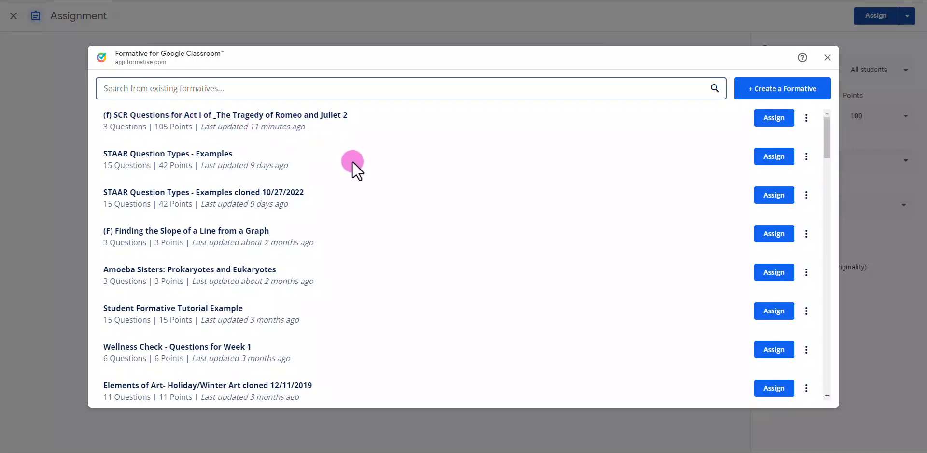
scroll(390, 236, "down", 1)
scroll(391, 235, "up", 1)
left_click(297, 89)
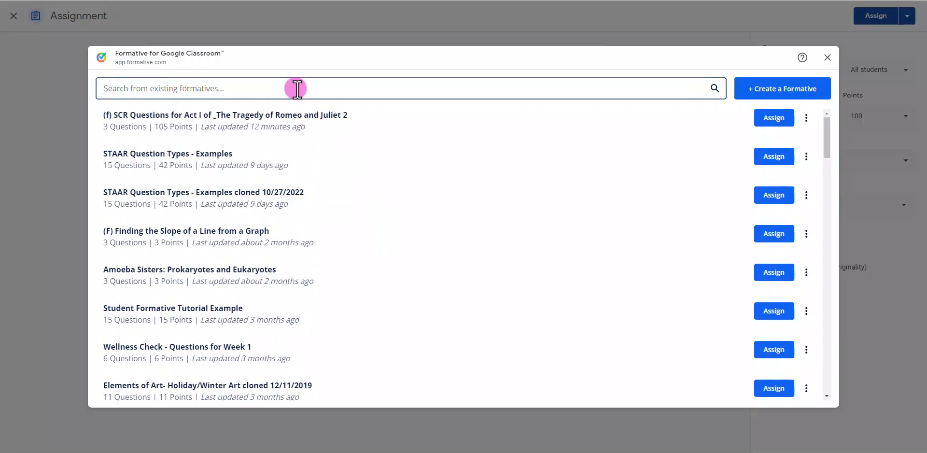
scroll(345, 249, "down", 2)
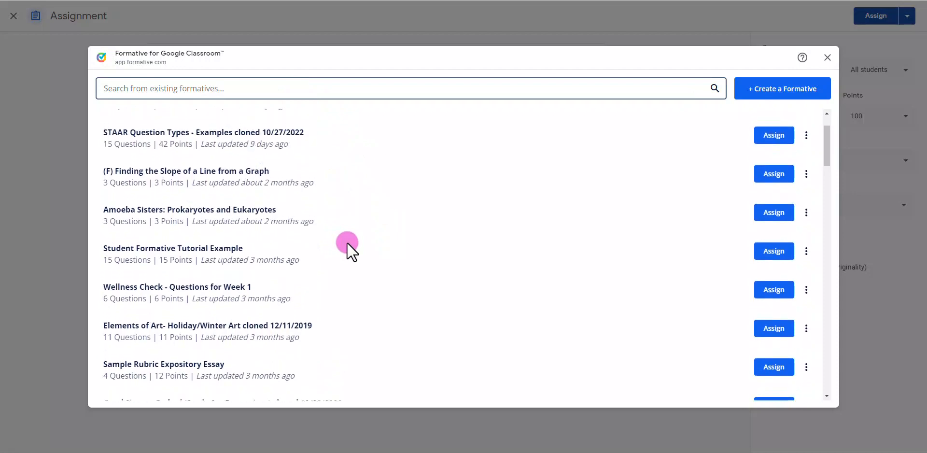
scroll(346, 248, "up", 2)
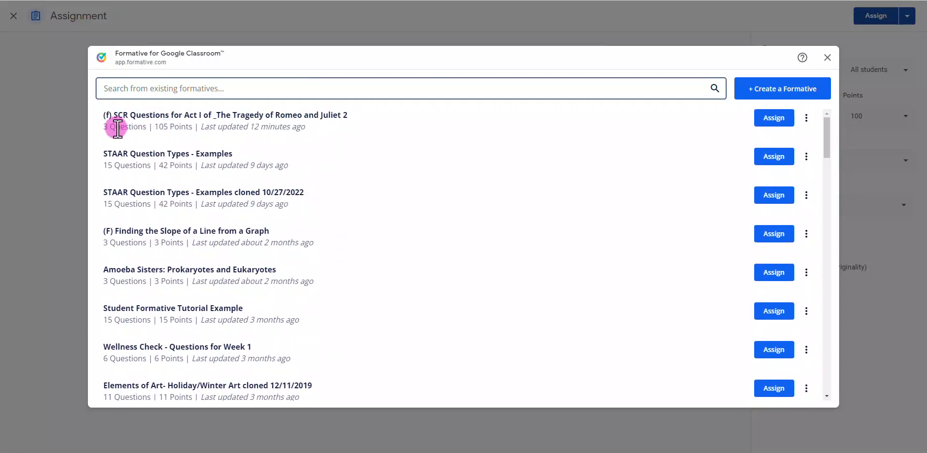
left_click(772, 120)
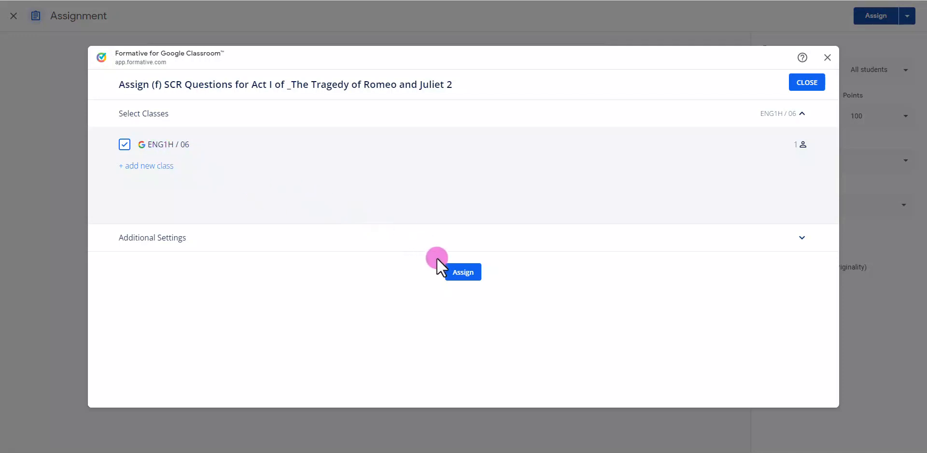
left_click(457, 273)
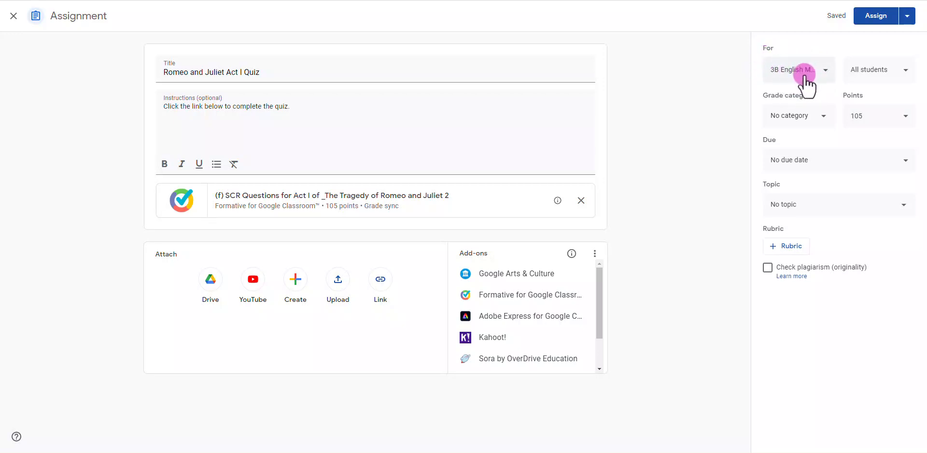
Set the assignment's grade category to Assessment and its points to 100.
left_click(814, 124)
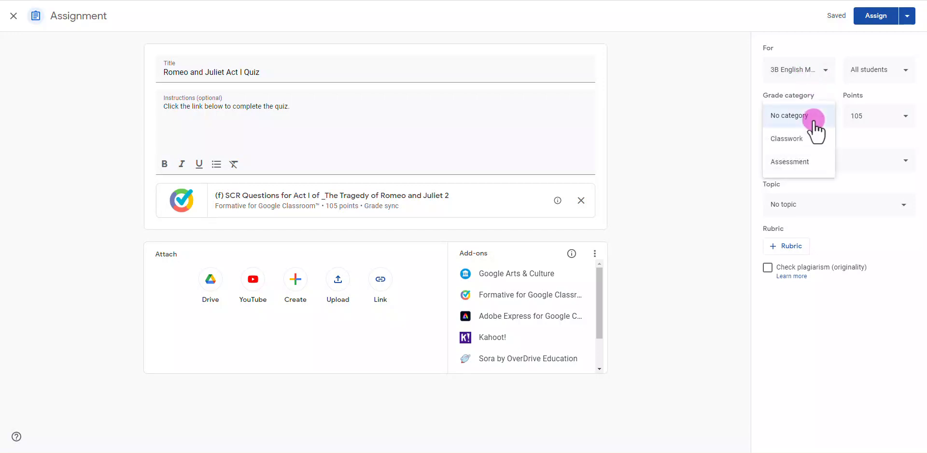
left_click(800, 160)
left_click(881, 116)
key("BackSpace")
type("0")
left_click(907, 115)
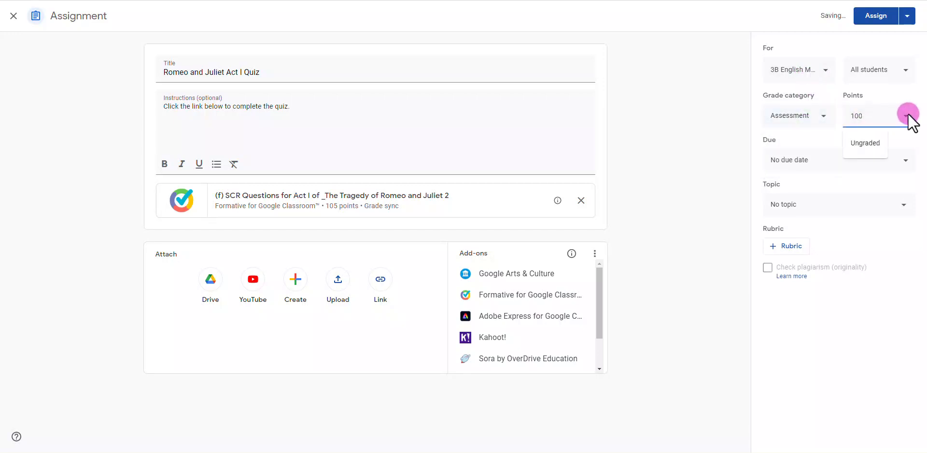
left_click(907, 114)
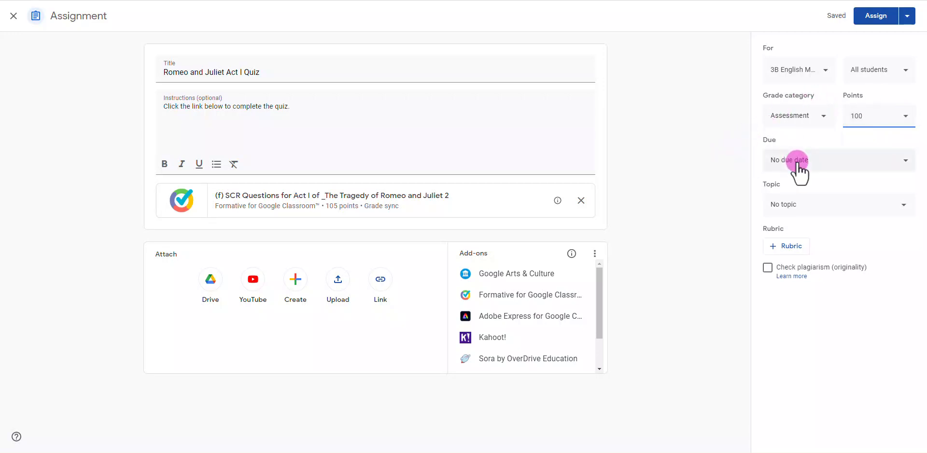
File the assignment under the topic "February 27 - March 3" and set its due date to February 27, 2023.
left_click(778, 206)
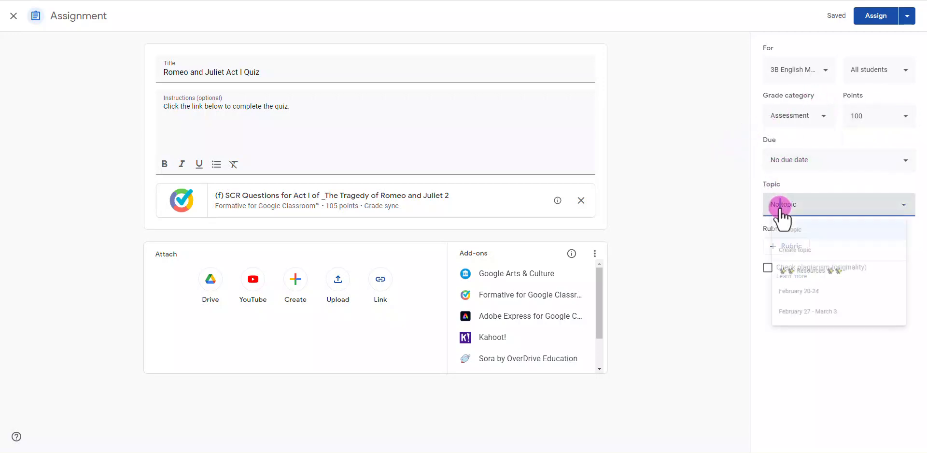
left_click(795, 324)
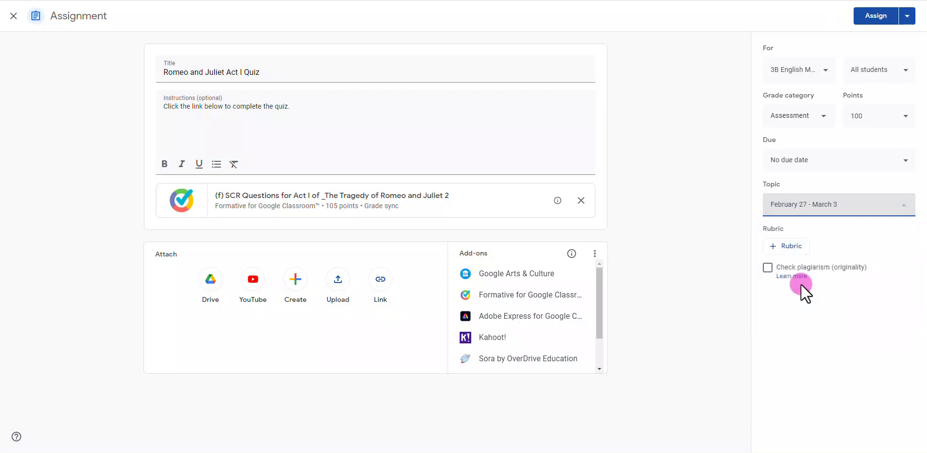
left_click(781, 170)
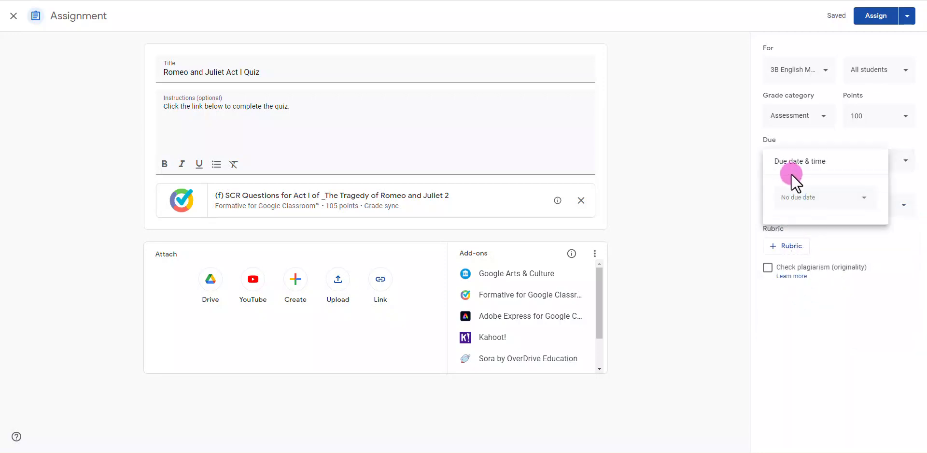
left_click(838, 204)
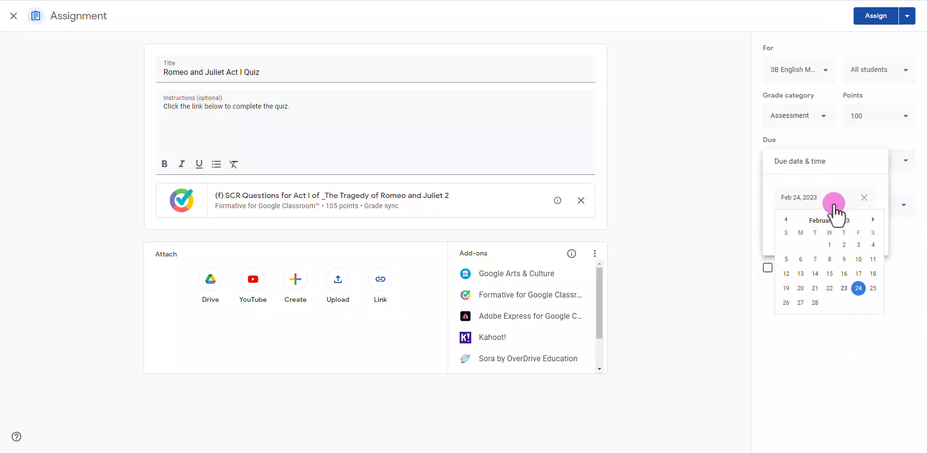
left_click(799, 302)
left_click(709, 263)
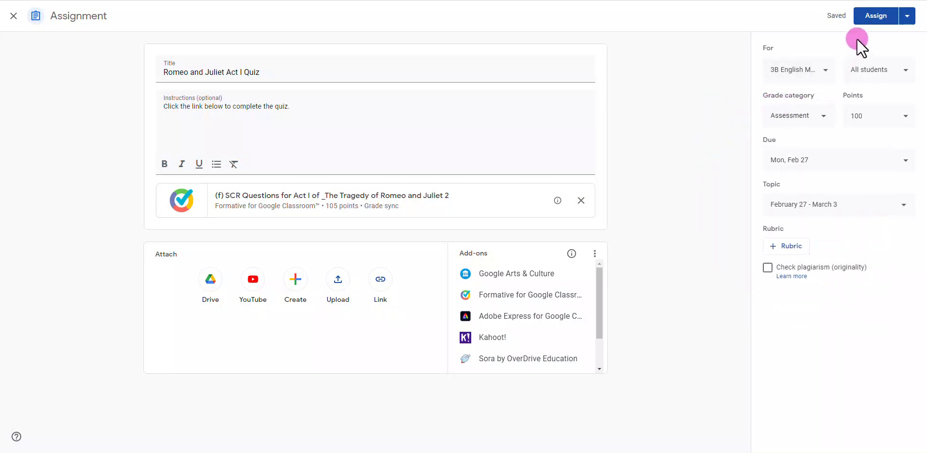
Assign the quiz to the class and review its posted details in the classwork list.
left_click(875, 18)
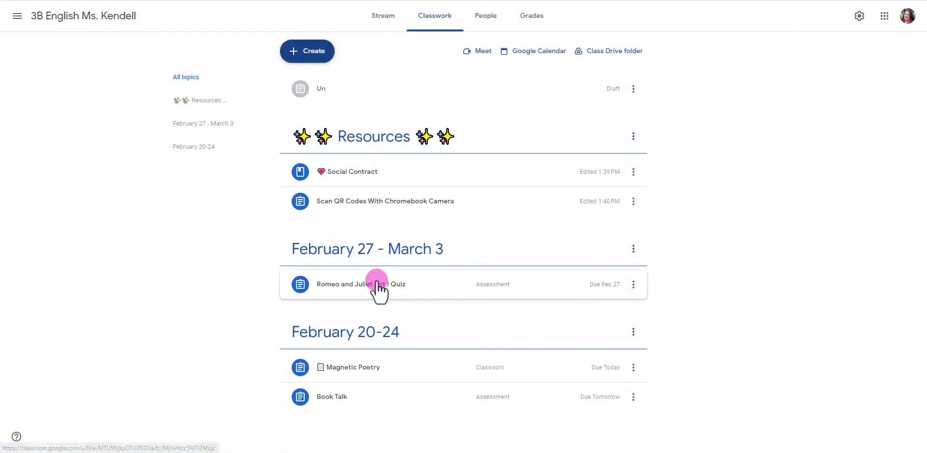
left_click(331, 289)
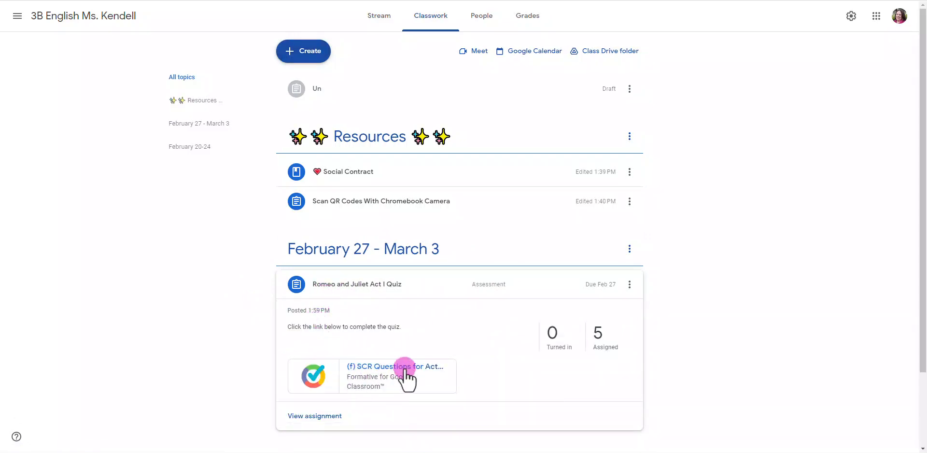
left_click(399, 270)
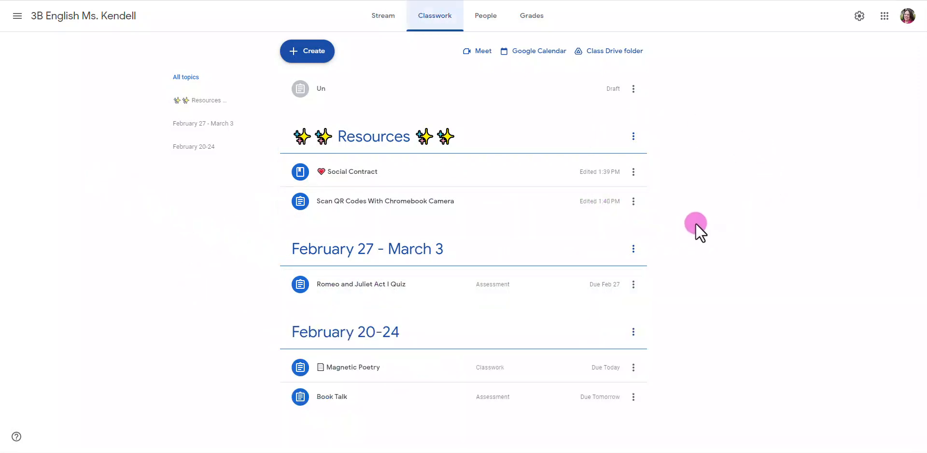